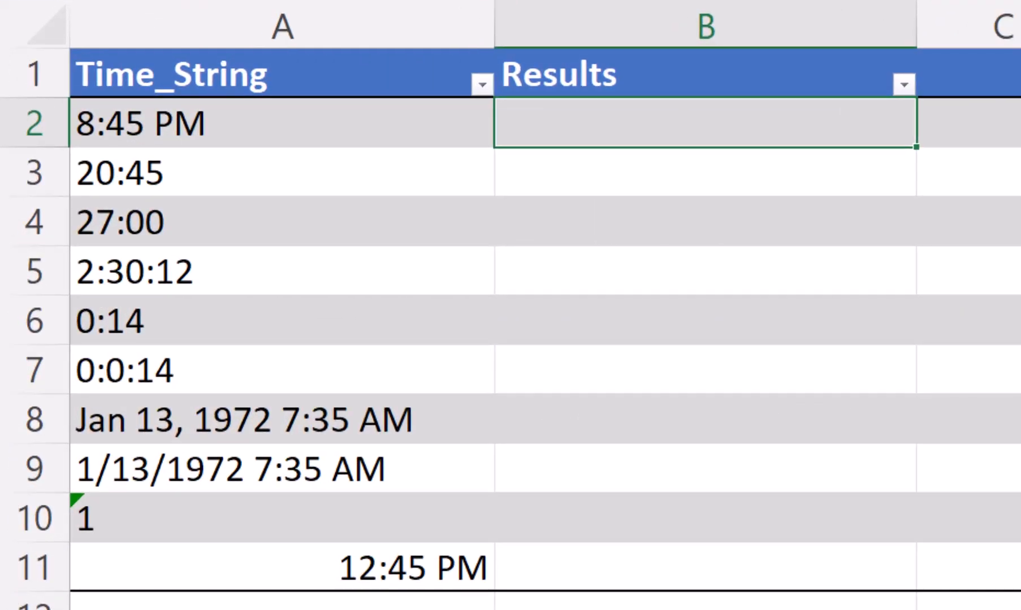
# Step: Fill the Results column with the formula =TIMEVALUE(A2), entered in cell B2, to convert the time strings
pyautogui.write('=timevalue')
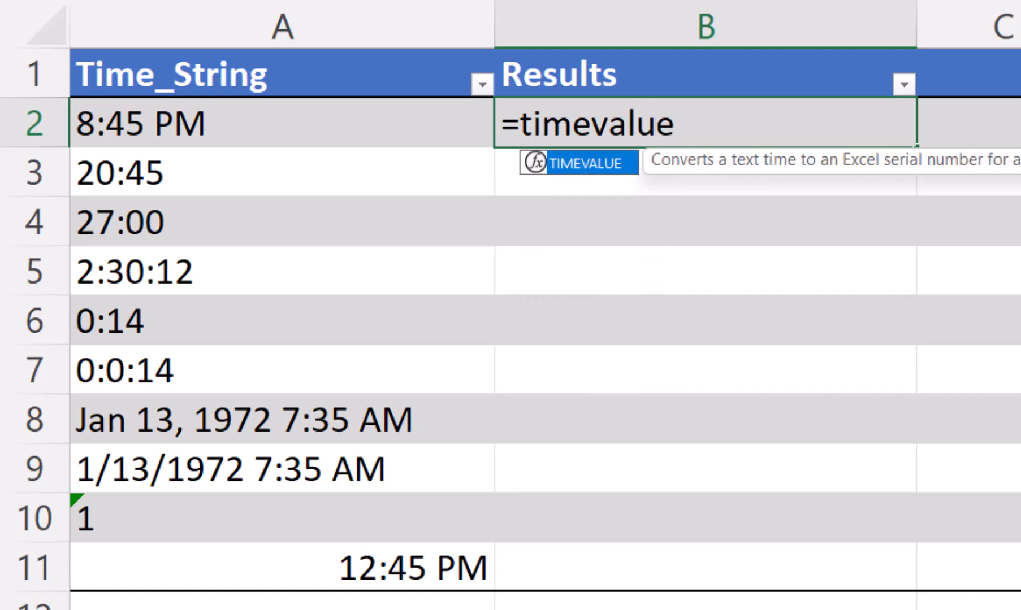
pyautogui.write('(a2)')
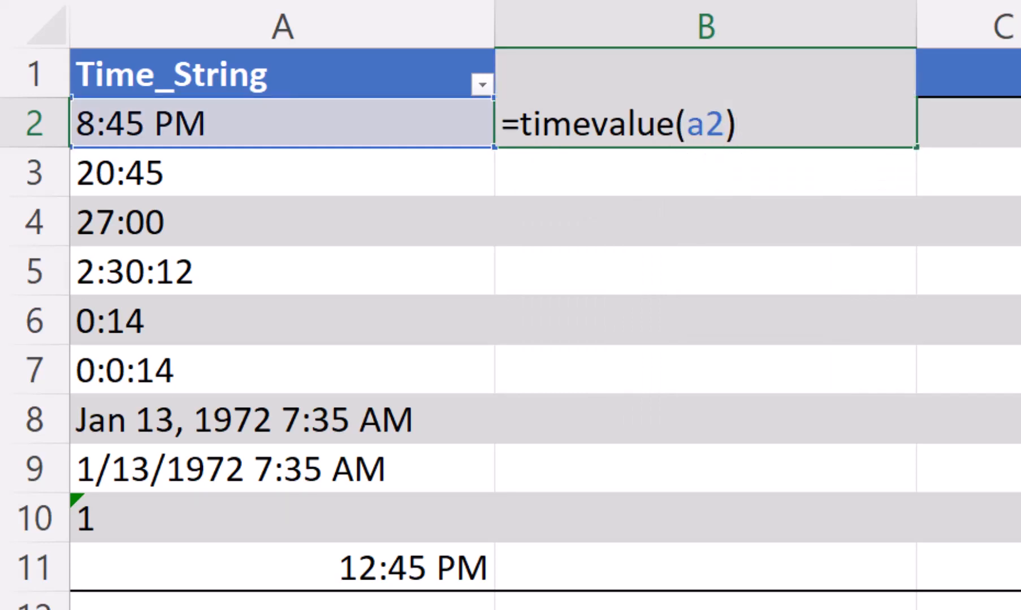
pyautogui.press('Return')
pyautogui.hotkey('ctrl', 'Up')
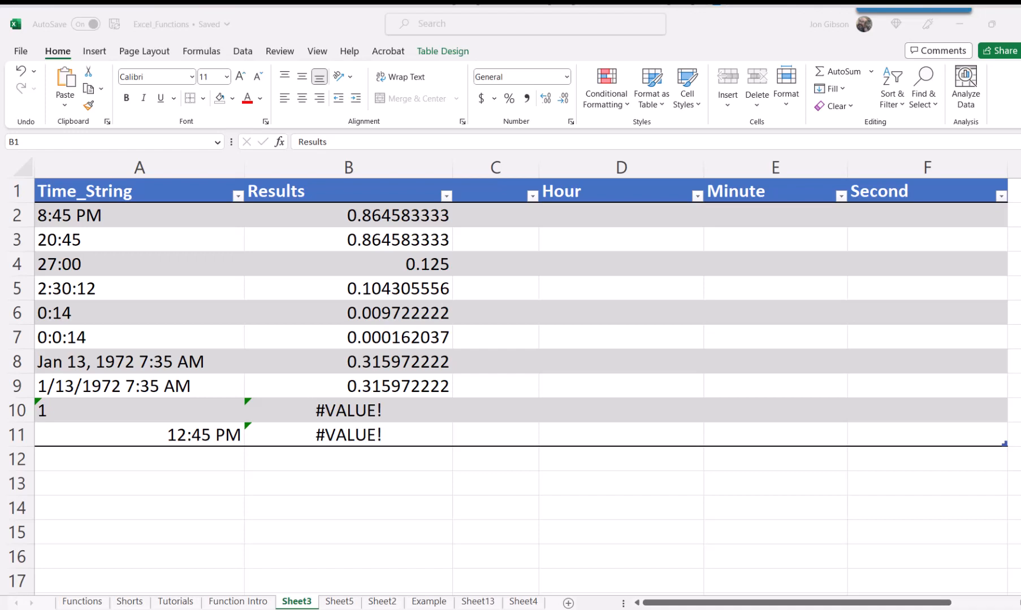
# Step: Fill the Hour column with the formula =24*B2, entered in cell D2
pyautogui.click(621, 216)
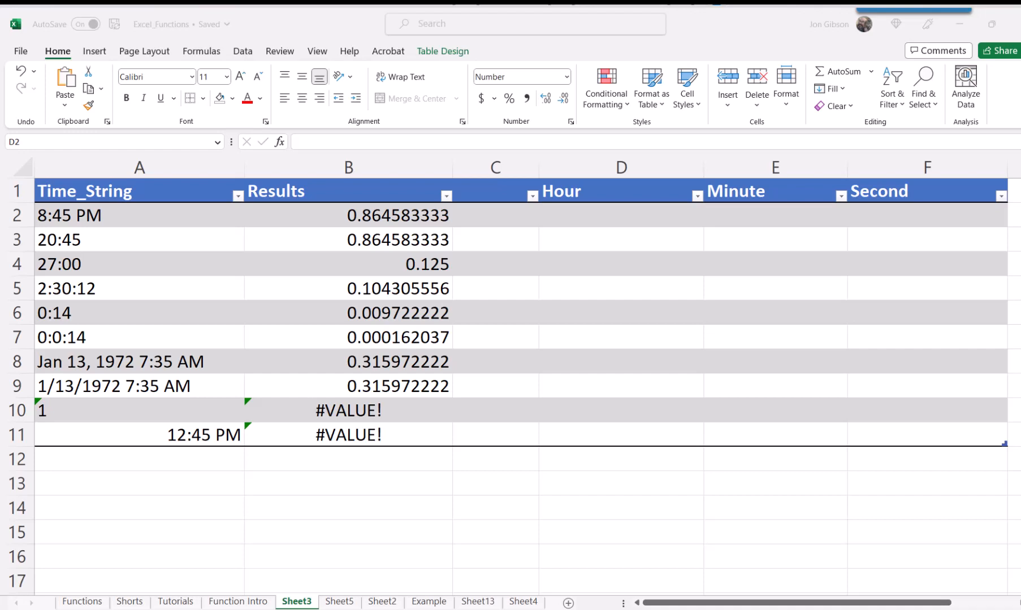
pyautogui.hotkey('alt', 'Tab')
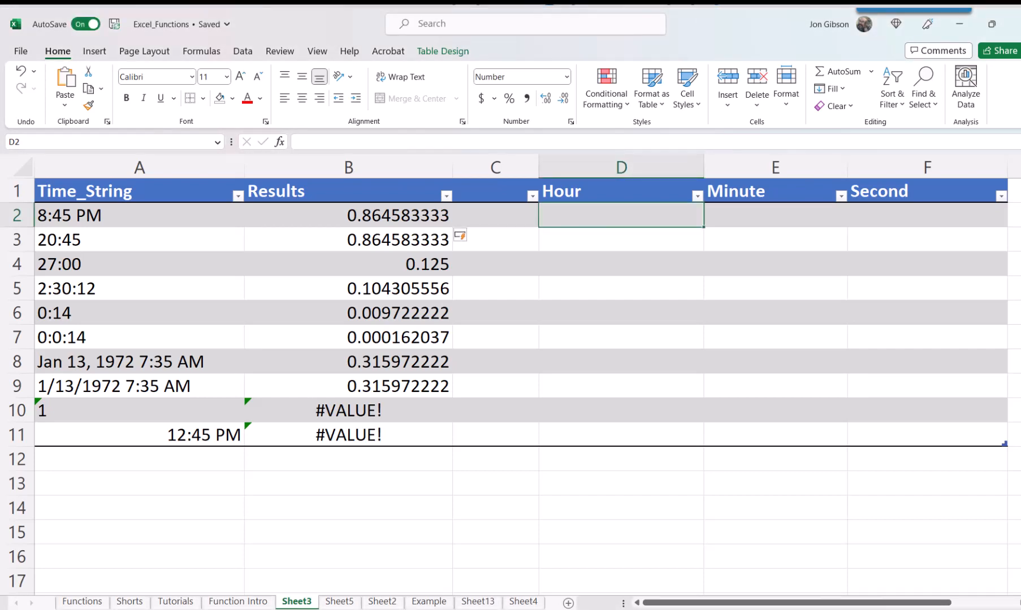
pyautogui.write('=24')
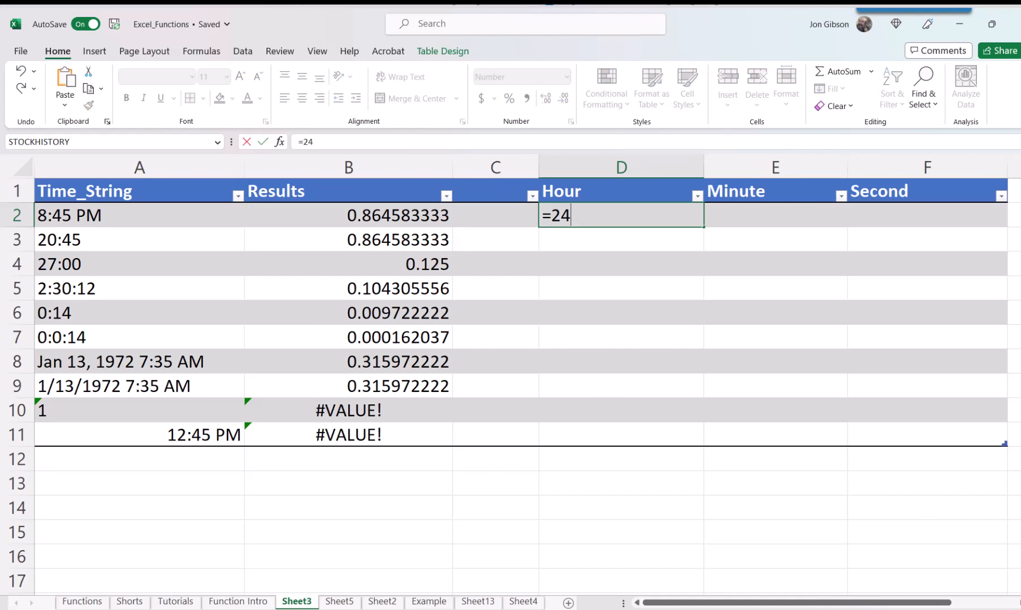
pyautogui.write('*b2')
pyautogui.press('Return')
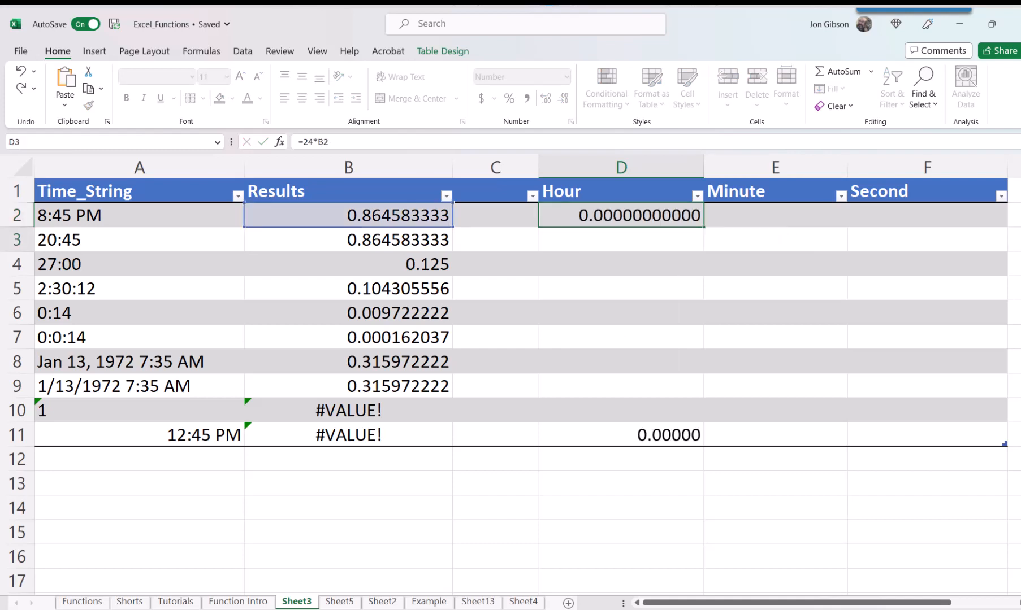
pyautogui.press('Up')
pyautogui.press('Up')
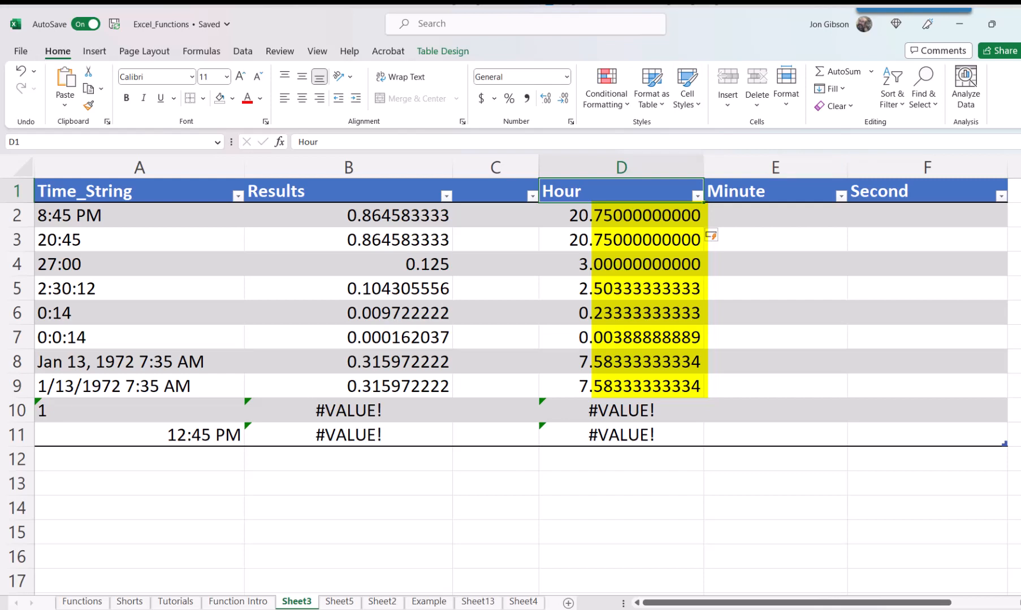
# Step: Fill the Minute column with the formula =(D2-TRUNC(D2))*60, entered in cell E2
pyautogui.click(775, 215)
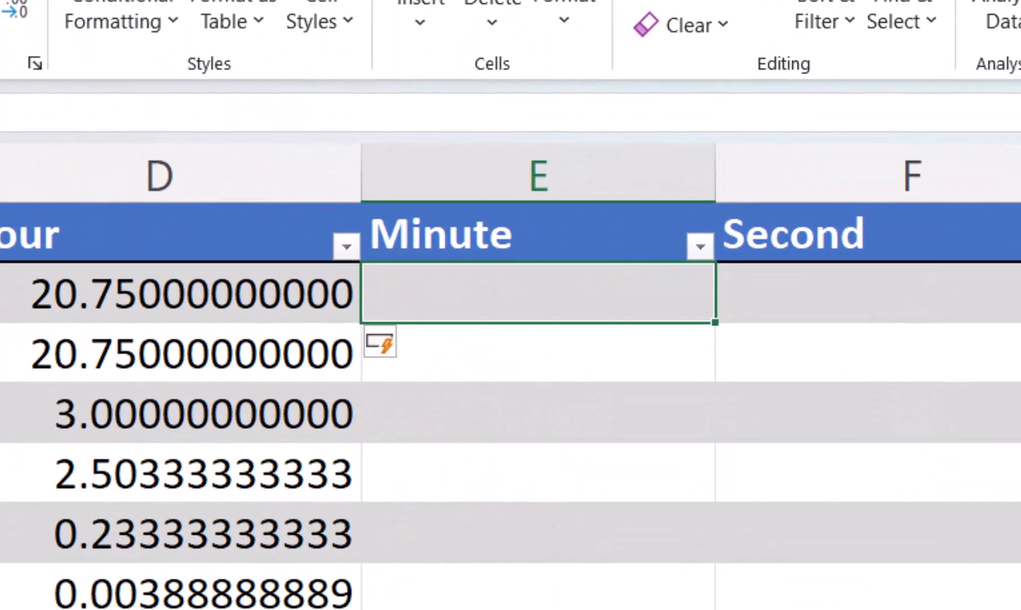
pyautogui.write('=')
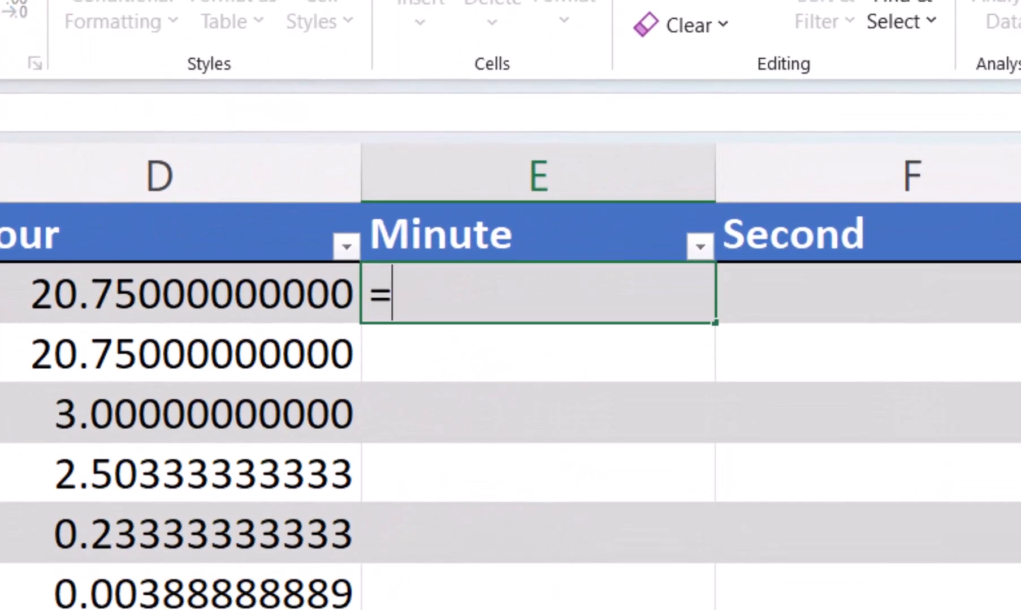
pyautogui.write('(d2')
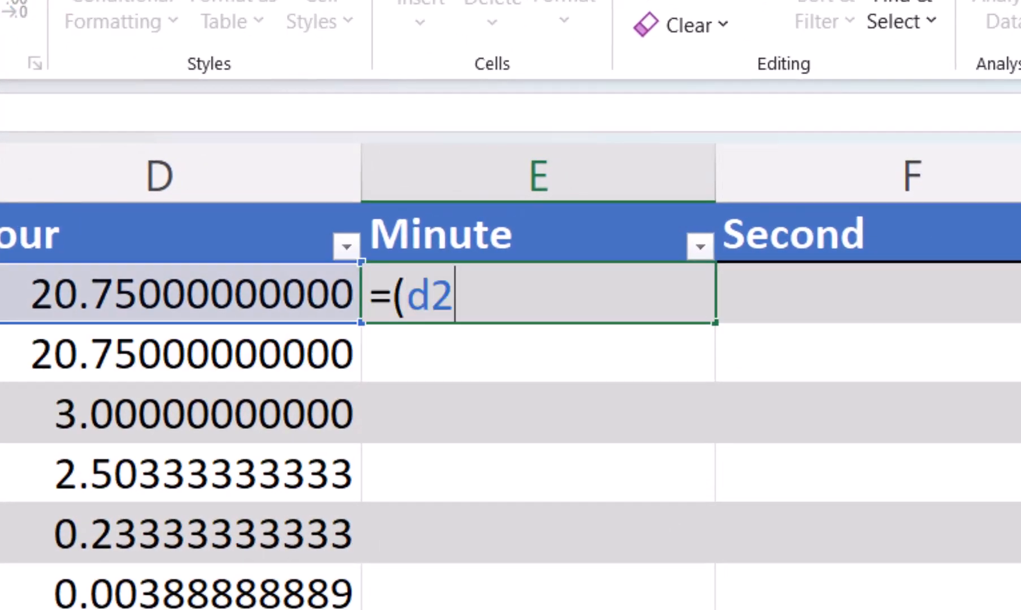
pyautogui.write('-trunc')
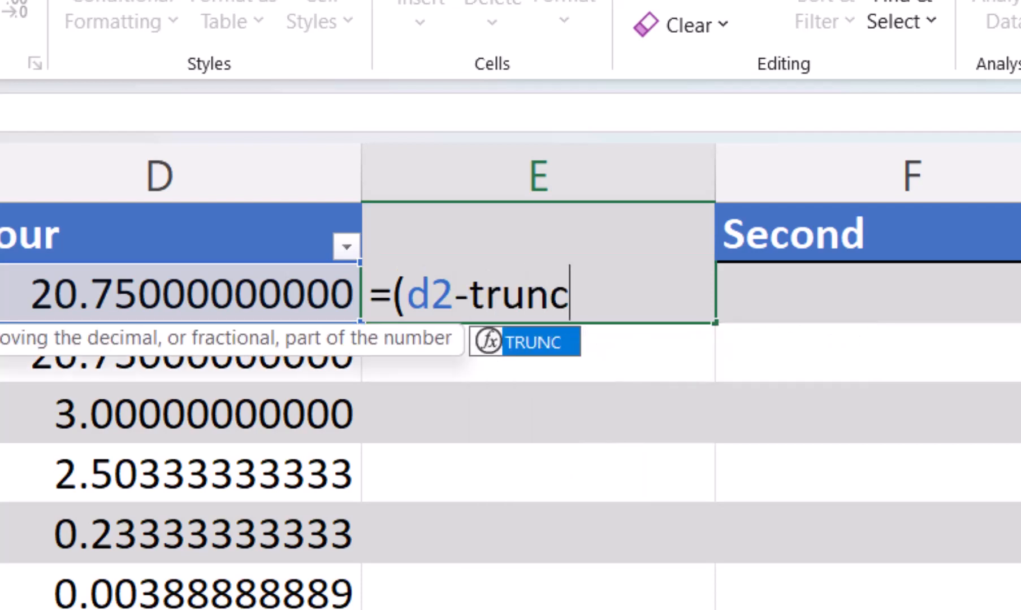
pyautogui.write('(d2')
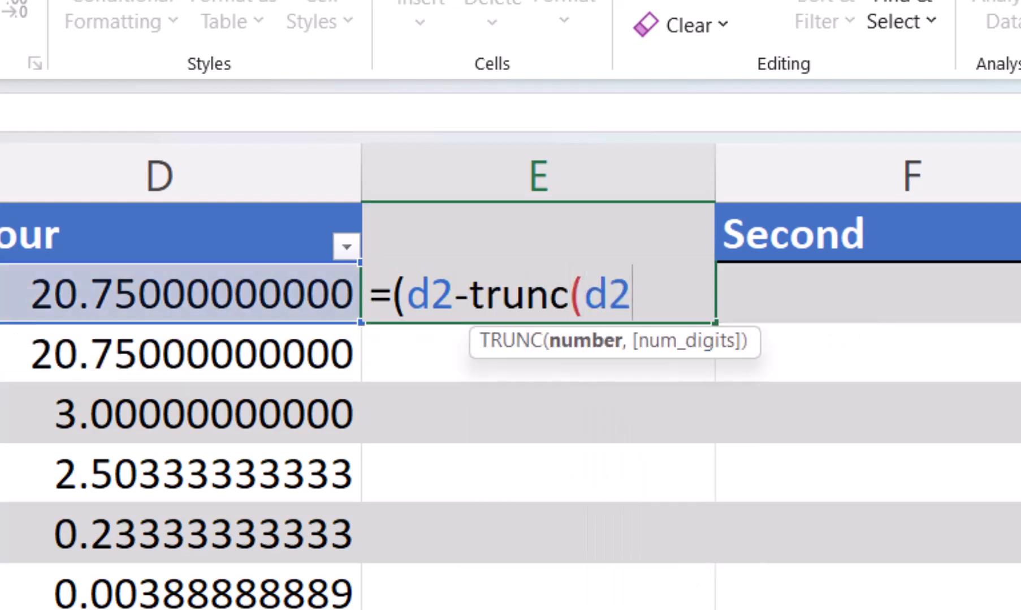
pyautogui.write('))')
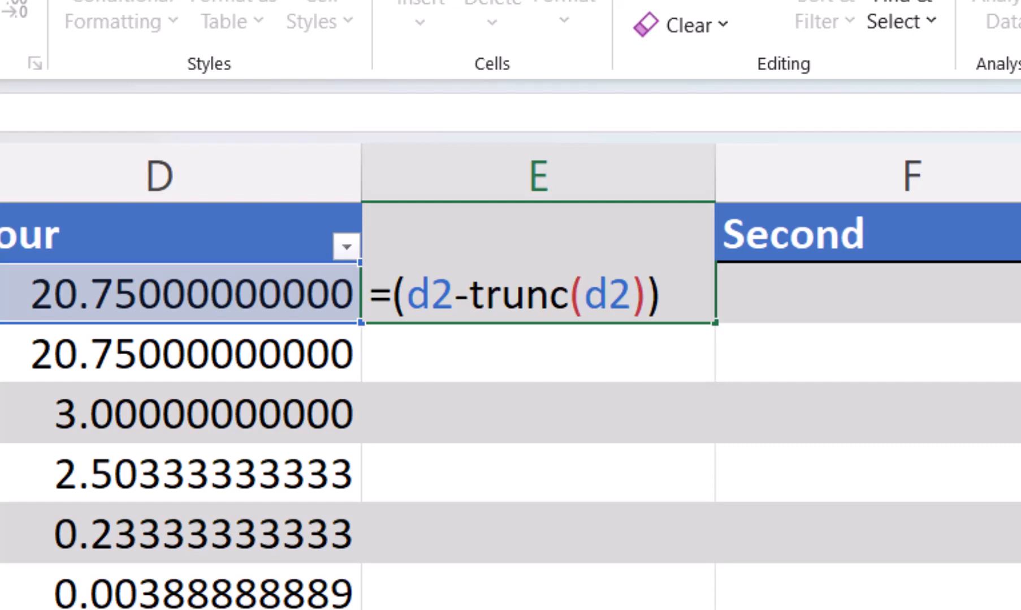
pyautogui.write('*60')
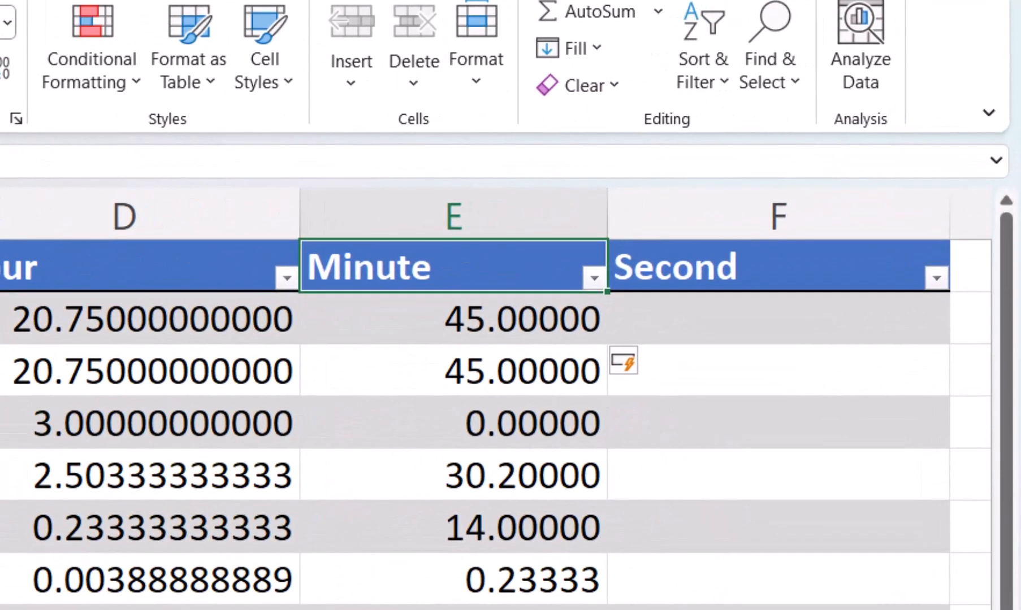
# Step: Fill the Second column with the formula =(E2-TRUNC(E2))*60, entered in cell F2
pyautogui.click(778, 319)
pyautogui.write('=')
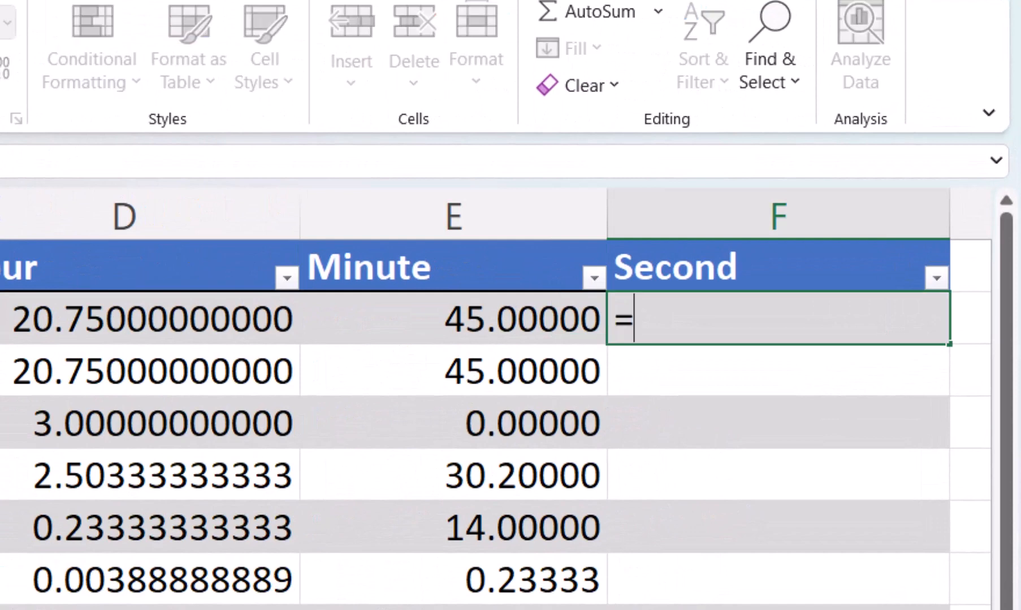
pyautogui.write('(e2')
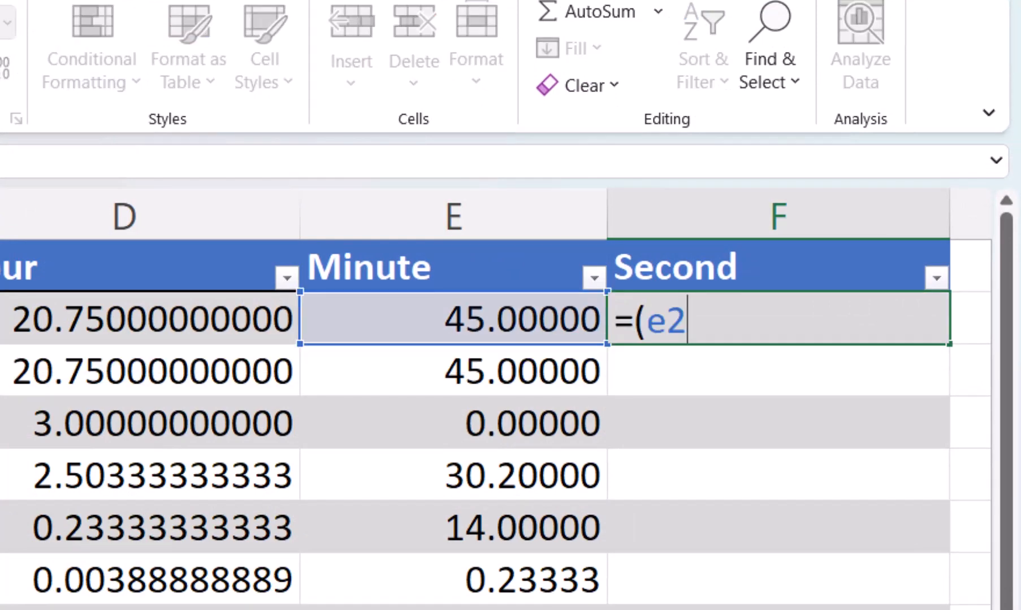
pyautogui.write('-trunc(')
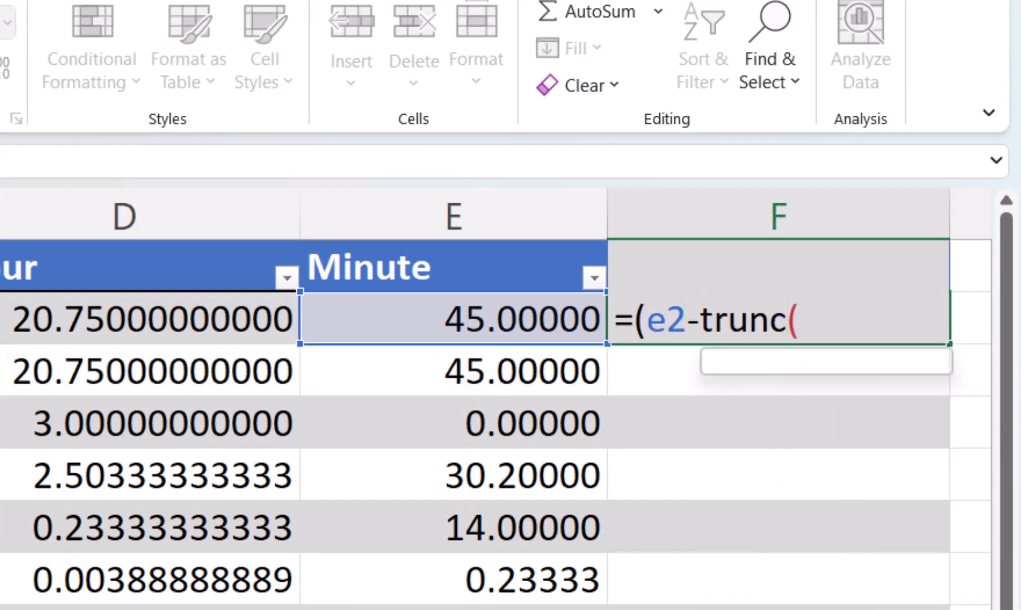
pyautogui.write('e')
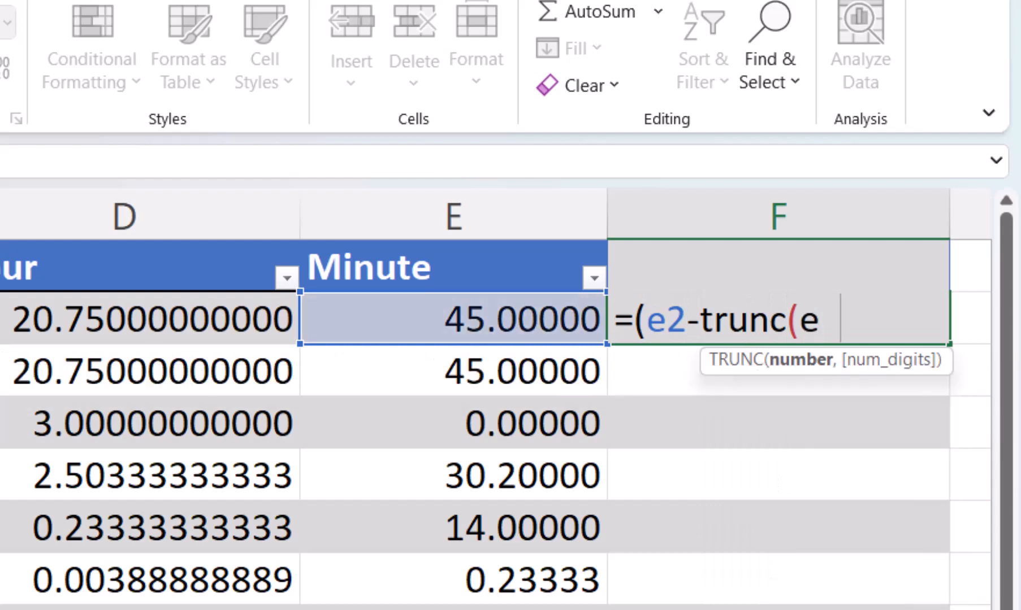
pyautogui.write('2))*60')
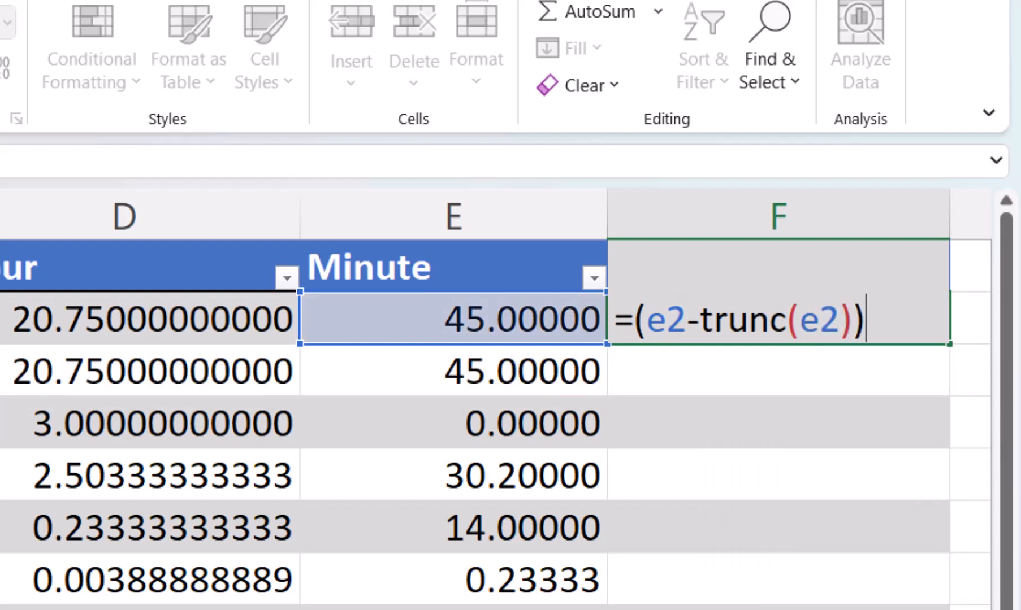
pyautogui.press('Return')
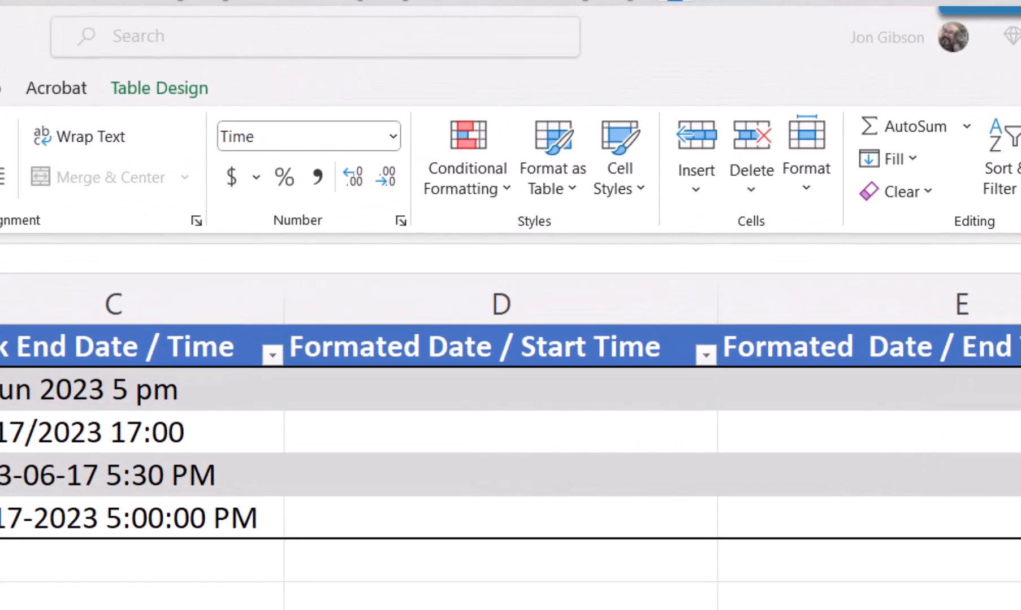
# Step: Fill the Formated Date / Start Time column with =DATEVALUE(B2)+TIMEVALUE(B2), entered in cell D2
pyautogui.hotkey('alt', 'Tab')
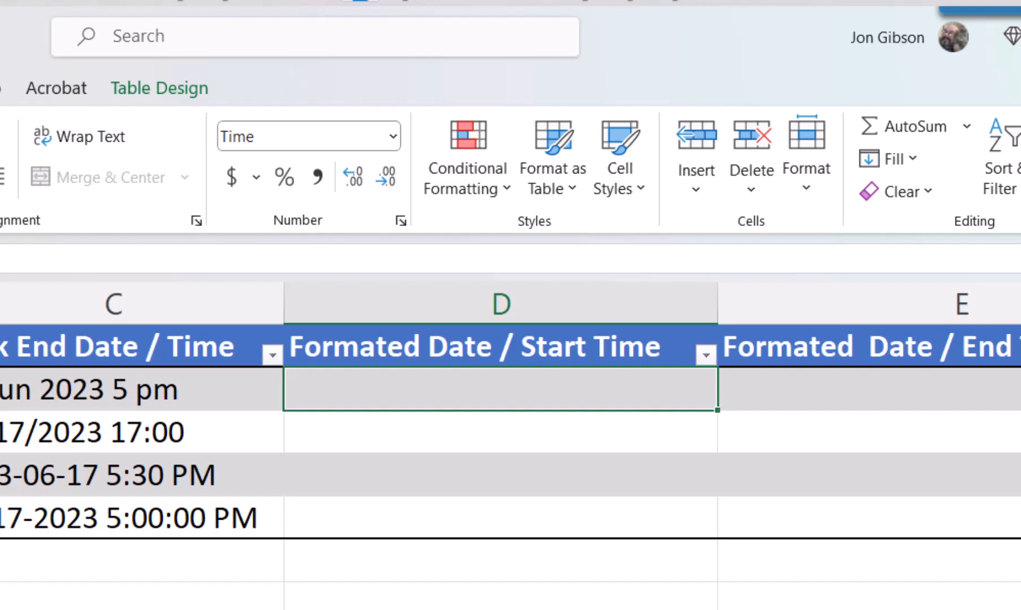
pyautogui.write('=datevalue')
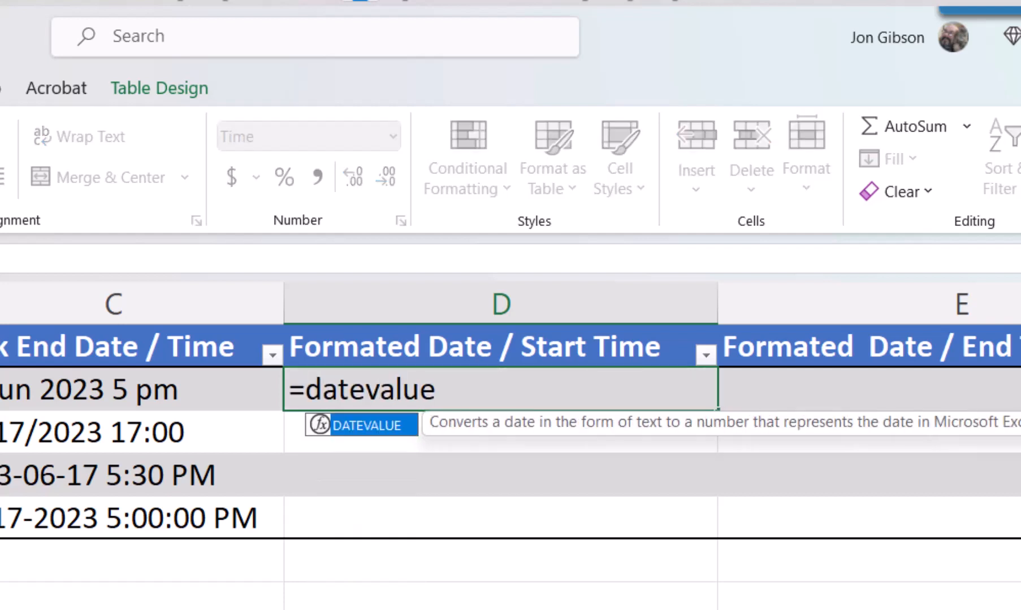
pyautogui.write('(b2')
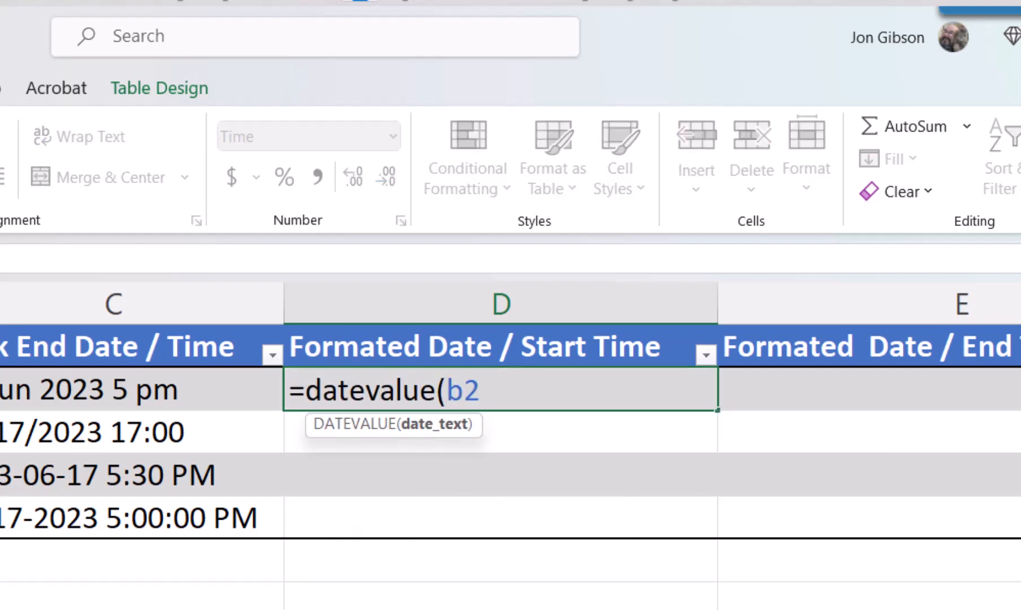
pyautogui.write(')')
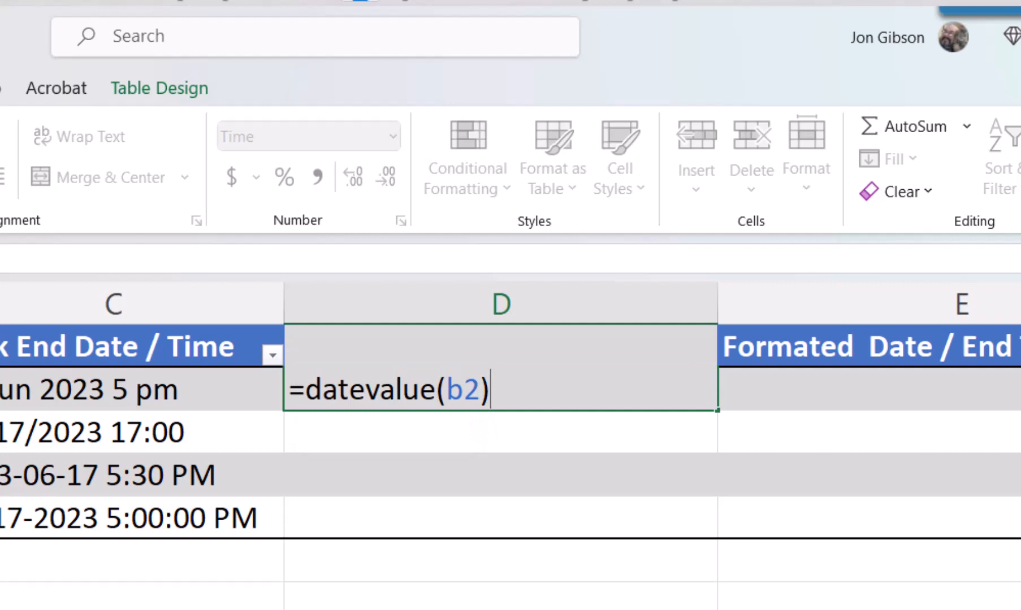
pyautogui.write('+timevalu')
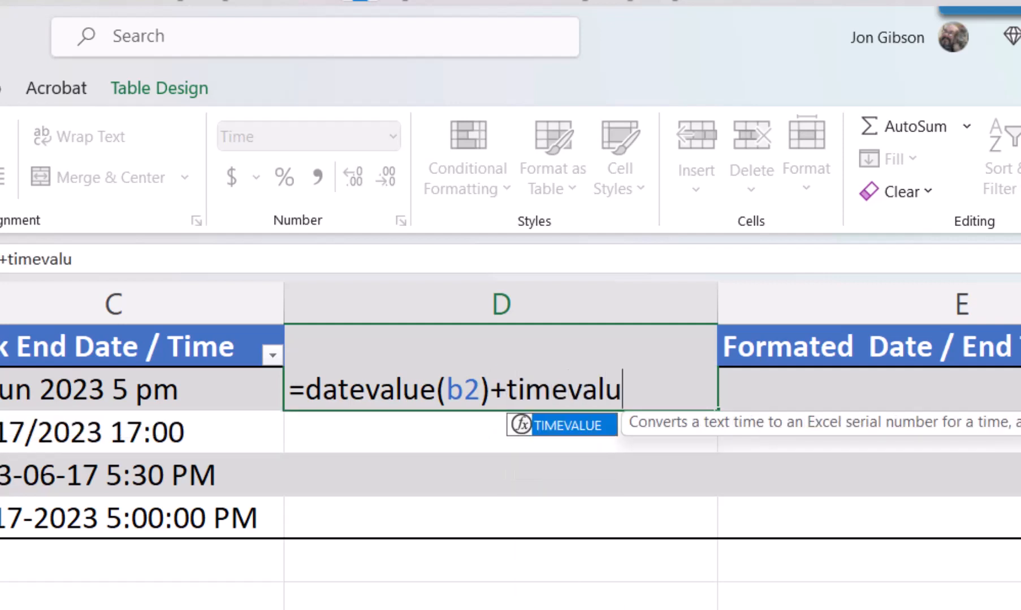
pyautogui.write('e(b2')
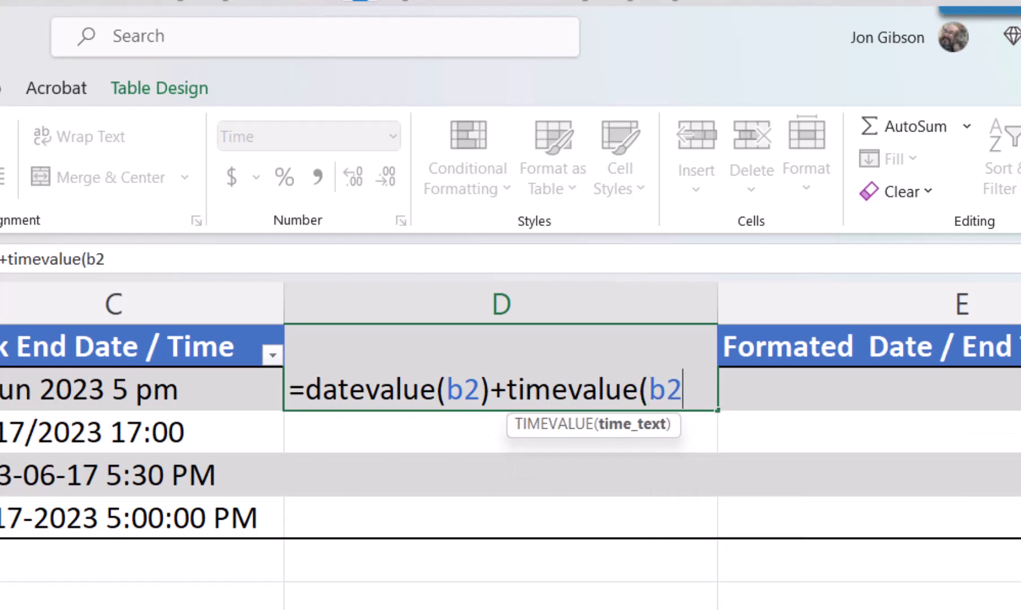
pyautogui.write(')')
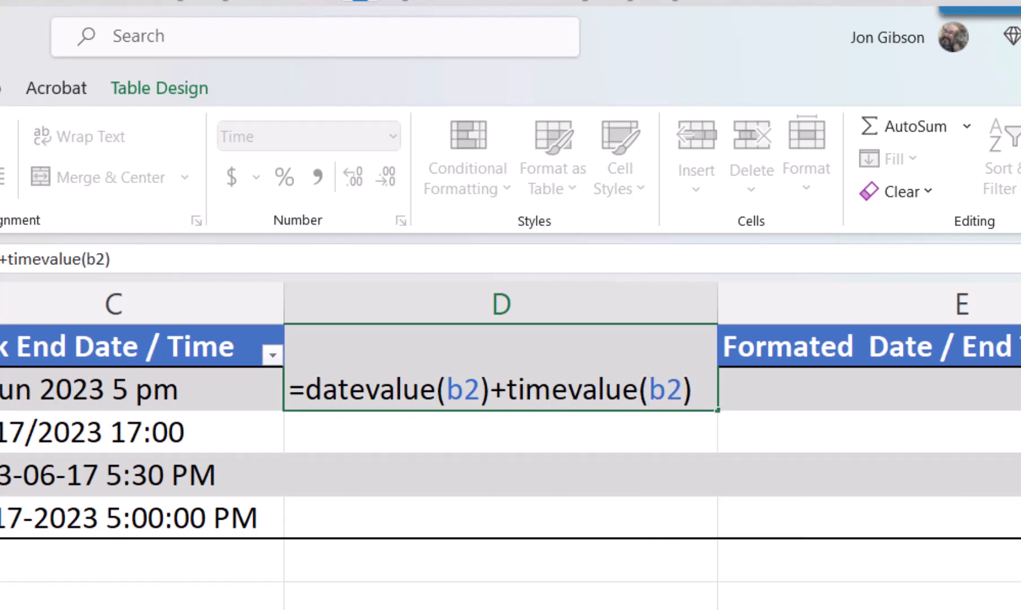
pyautogui.press('Return')
pyautogui.press('Up')
# Step: Fill the Formated Date / End Time column with =DATEVALUE(C2)+TIMEVALUE(C2), entered in cell E2
pyautogui.press('Right')
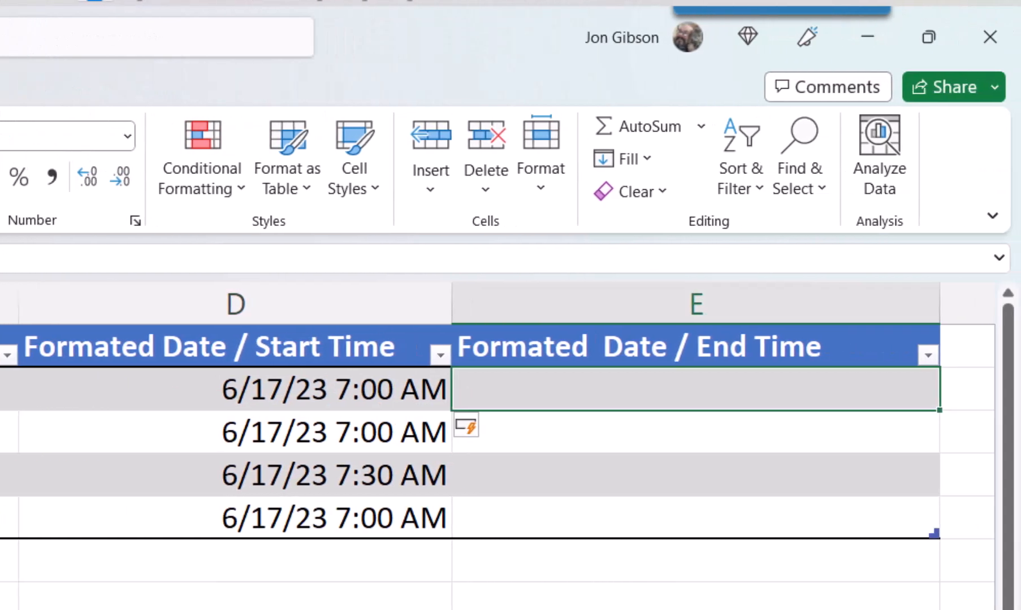
pyautogui.write('=date')
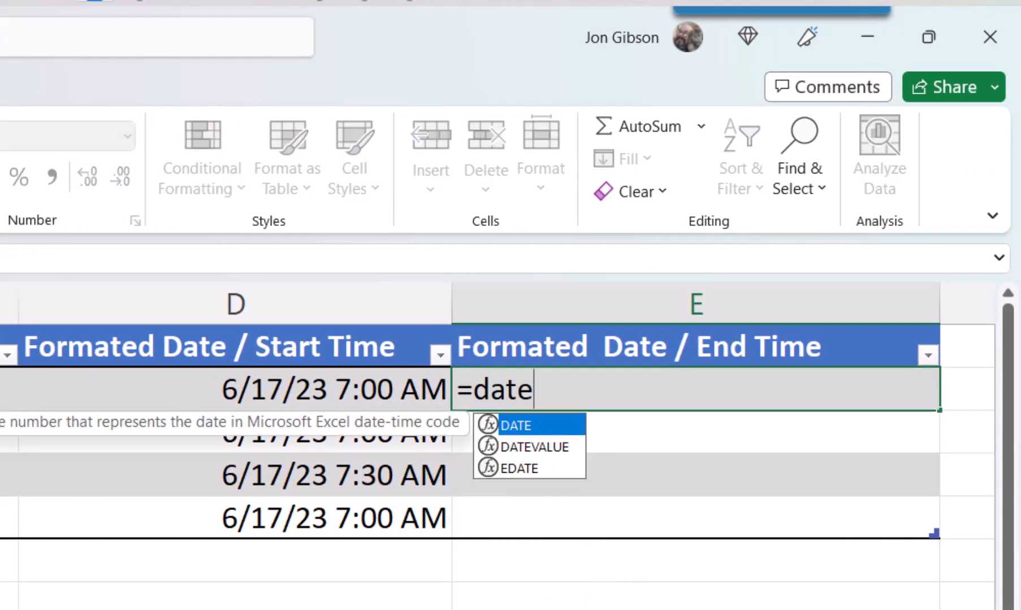
pyautogui.write('value(')
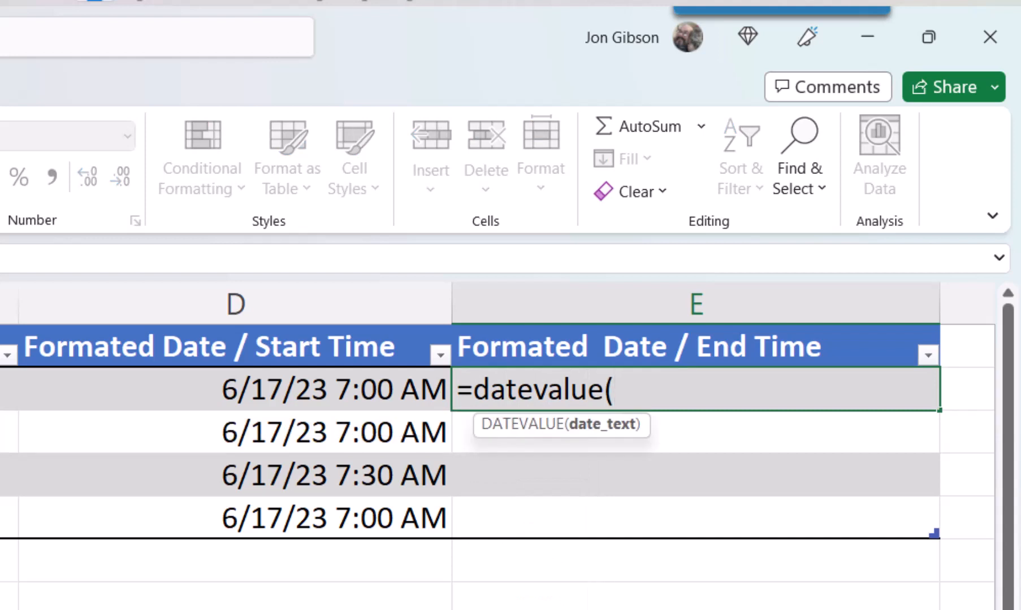
pyautogui.write('c2)')
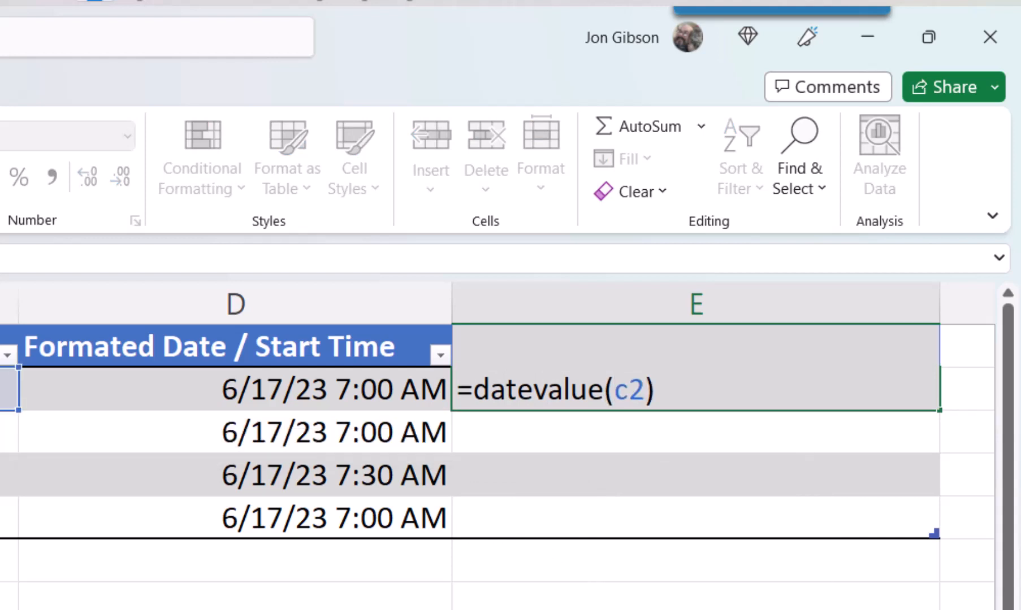
pyautogui.write('+time')
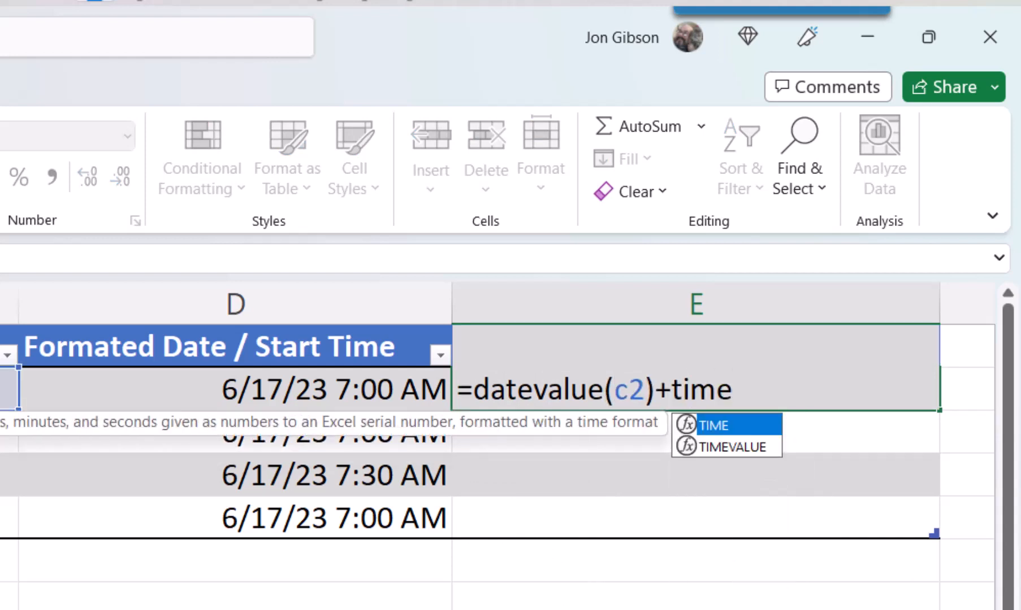
pyautogui.write('value(c')
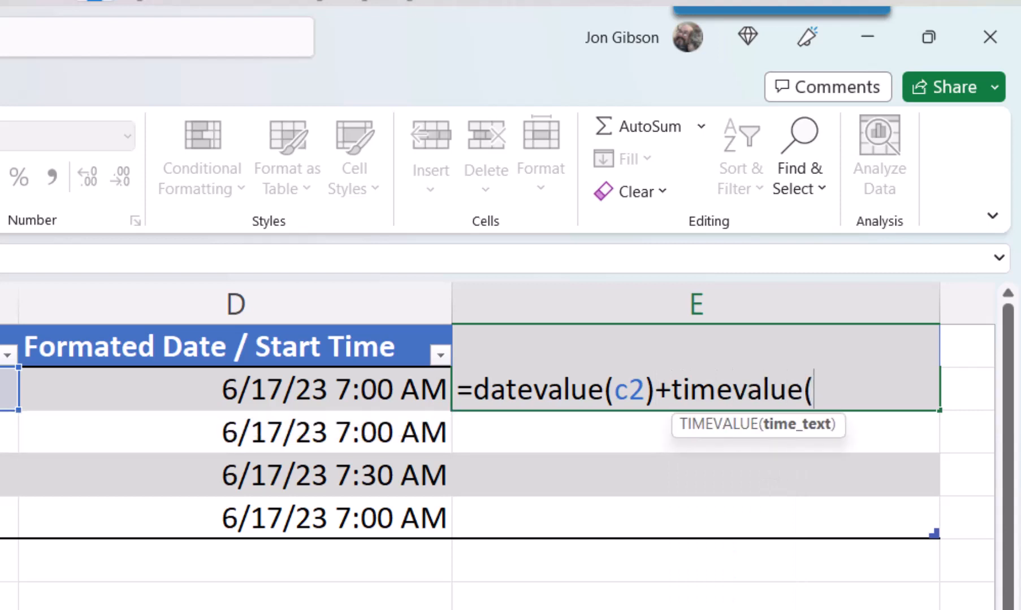
pyautogui.write('2)')
pyautogui.press('Return')
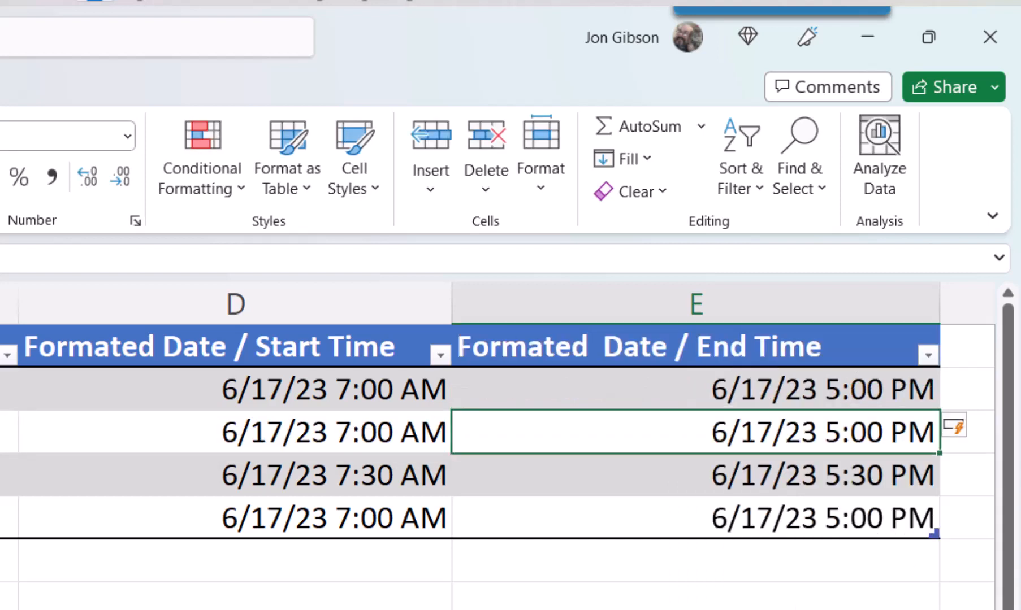
pyautogui.click(695, 346)
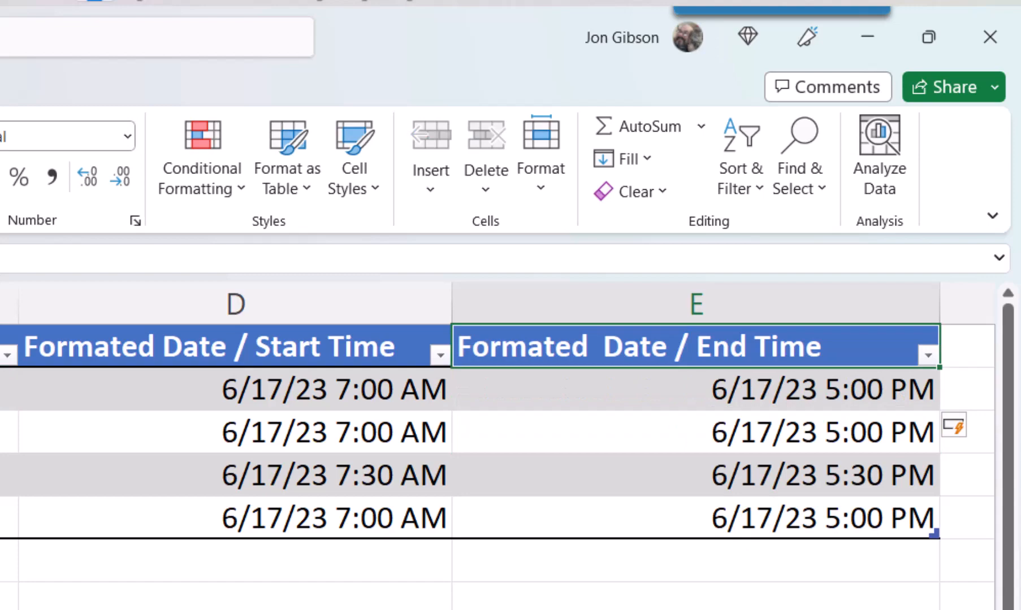